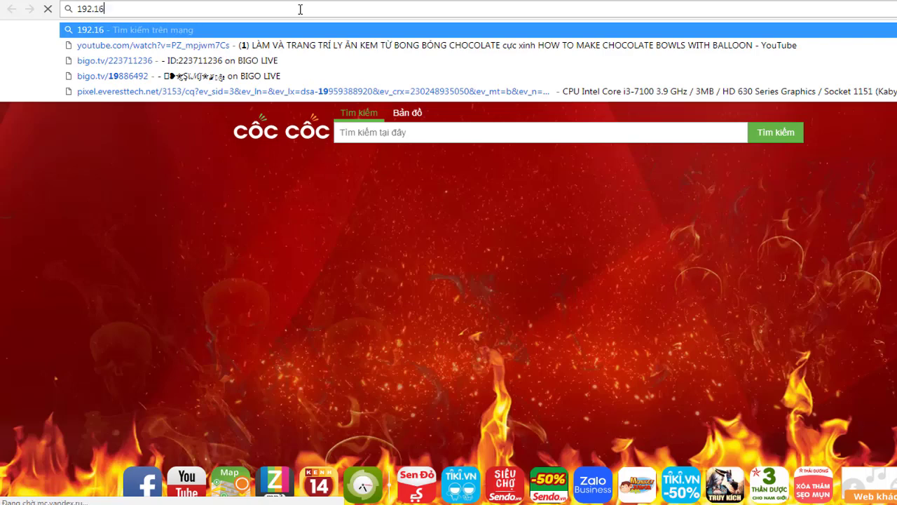
Finish entering 192.168.1.1 and load the router's login page
text(1.1)
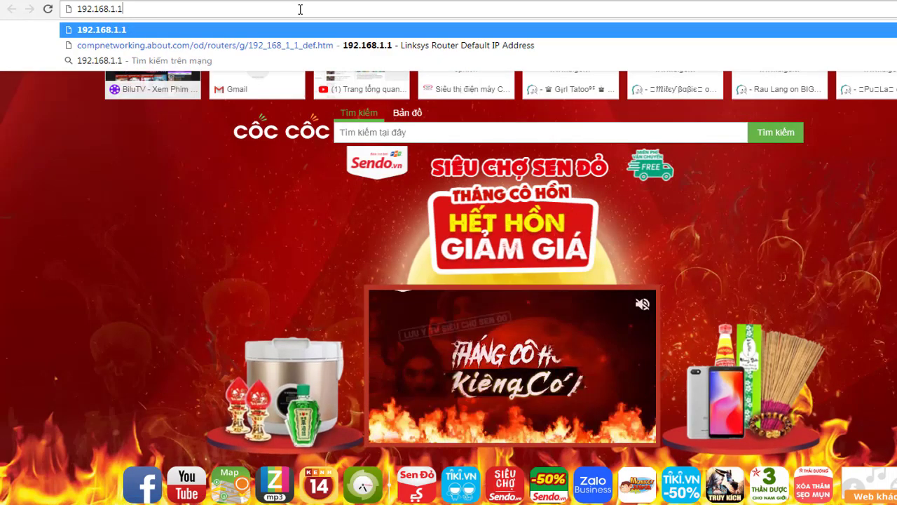
key(Return)
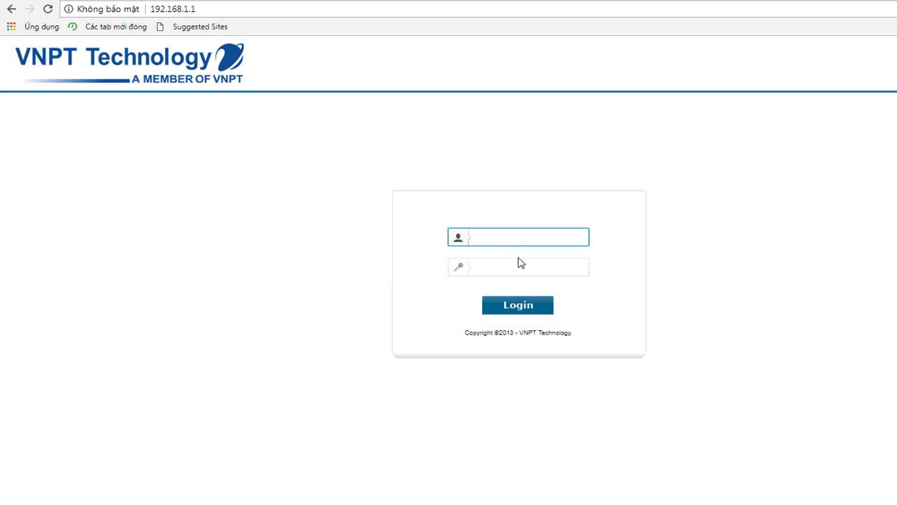
Sign in to the router with the administrator username and the account password
click(496, 269)
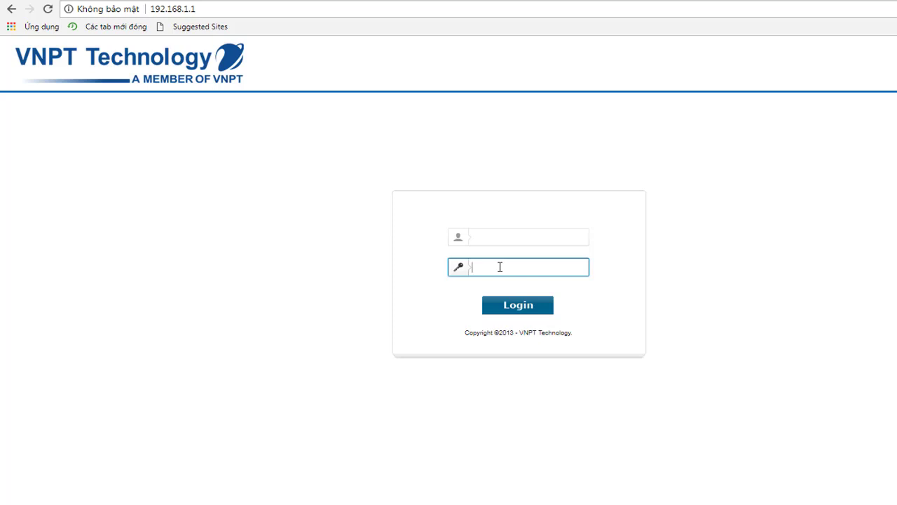
click(495, 240)
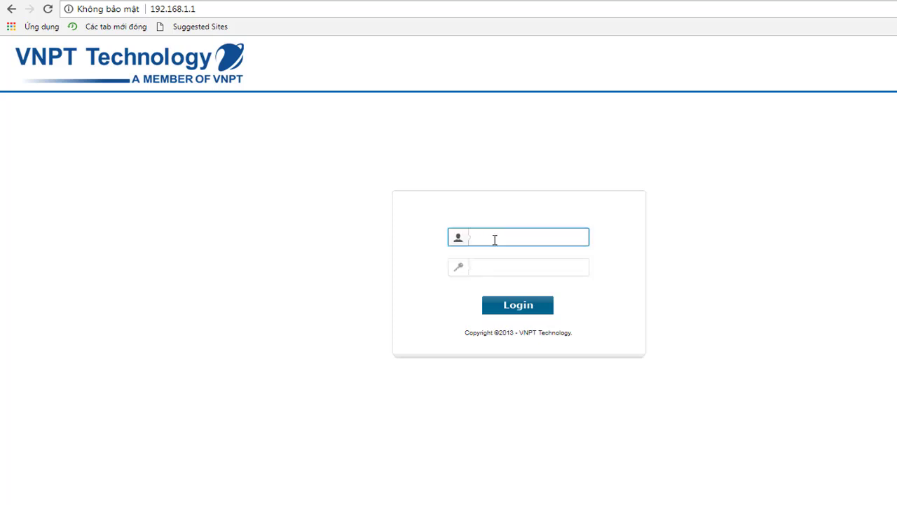
click(513, 267)
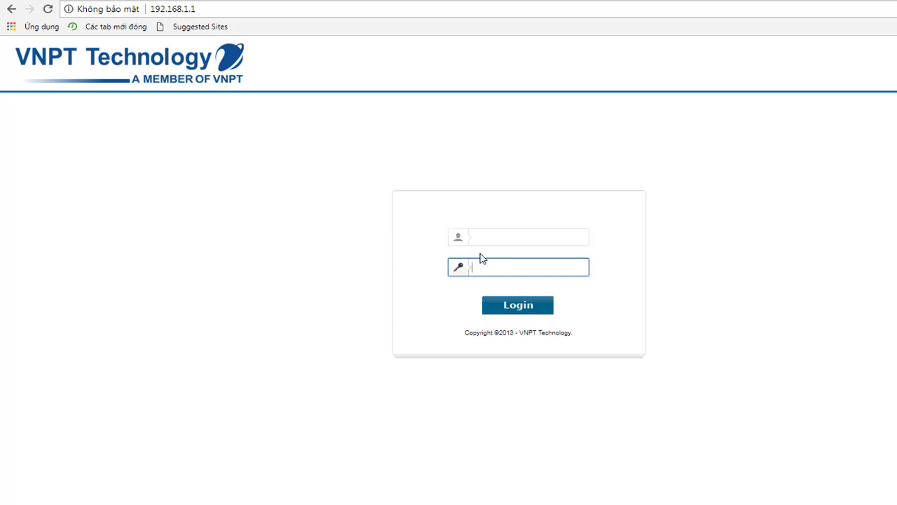
click(494, 237)
click(494, 263)
click(510, 238)
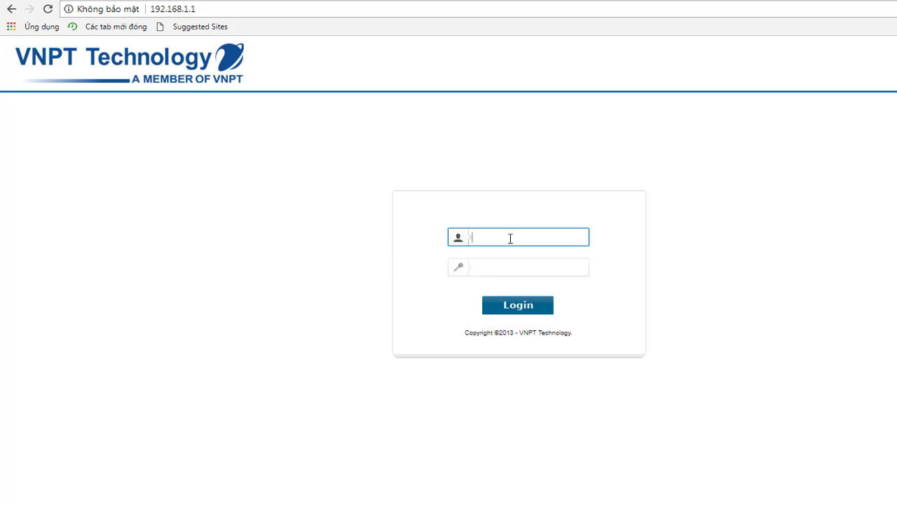
key(Tab)
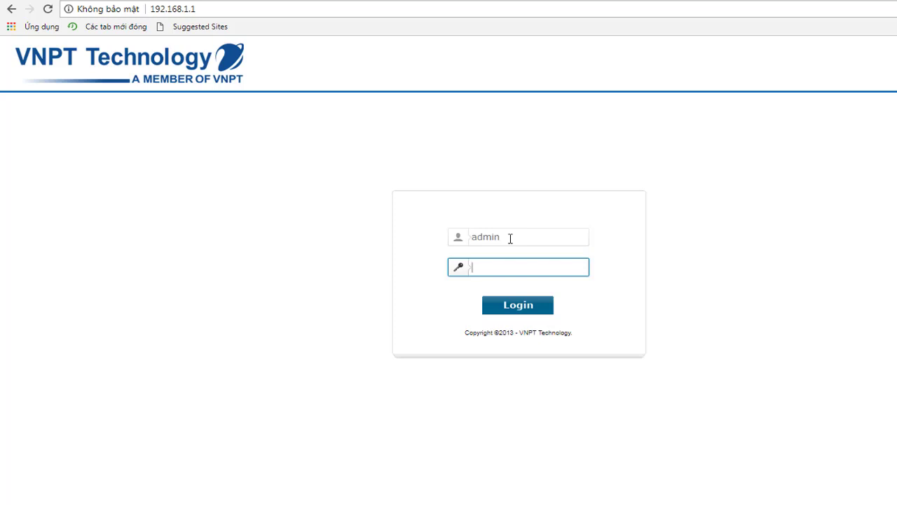
key(Return)
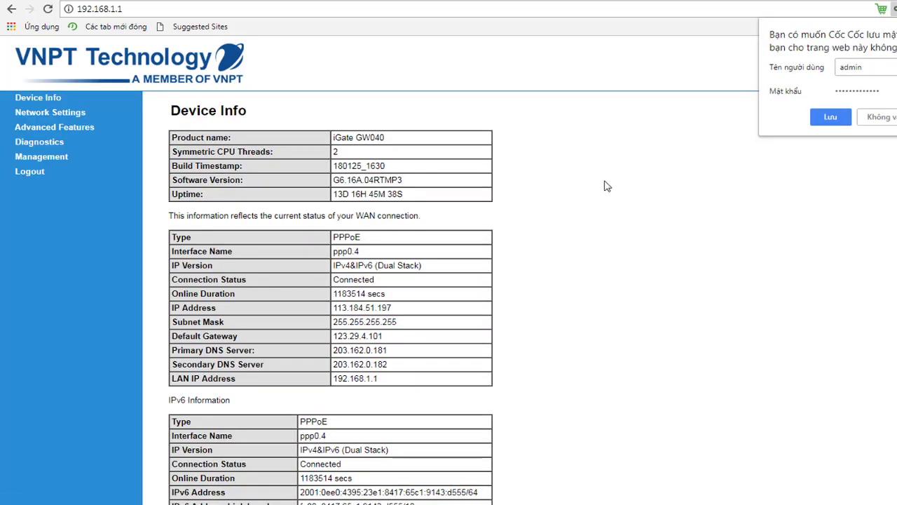
Let the browser save the router login, then go to Network Settings > Wireless
click(830, 124)
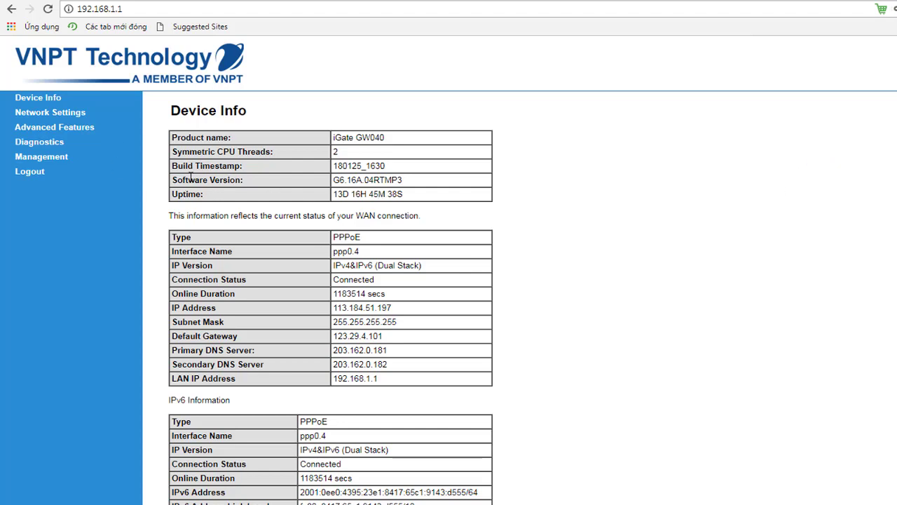
click(62, 117)
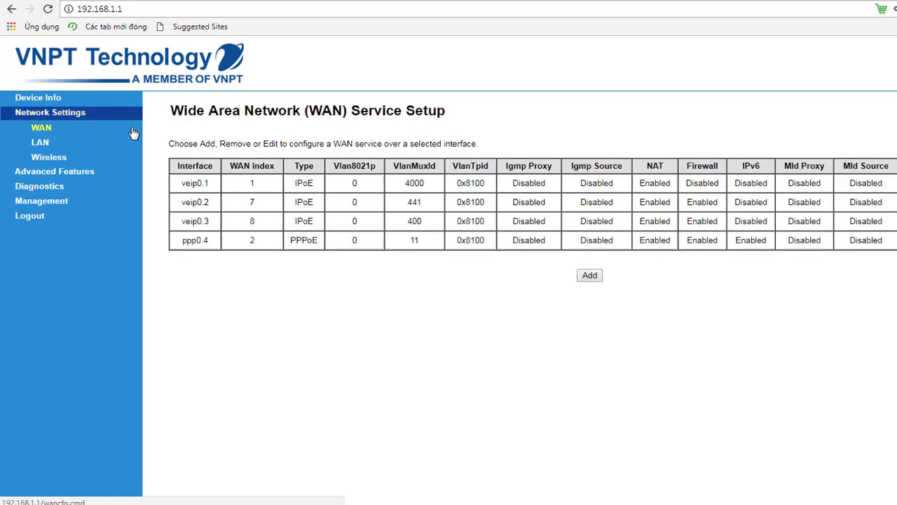
click(50, 159)
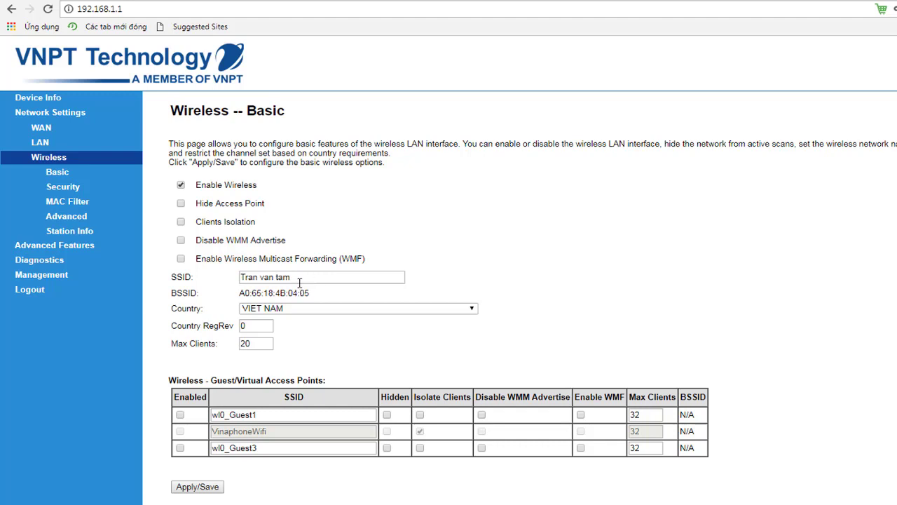
Replace the current SSID with 'trantam' and apply the change
drag(306, 280, 209, 282)
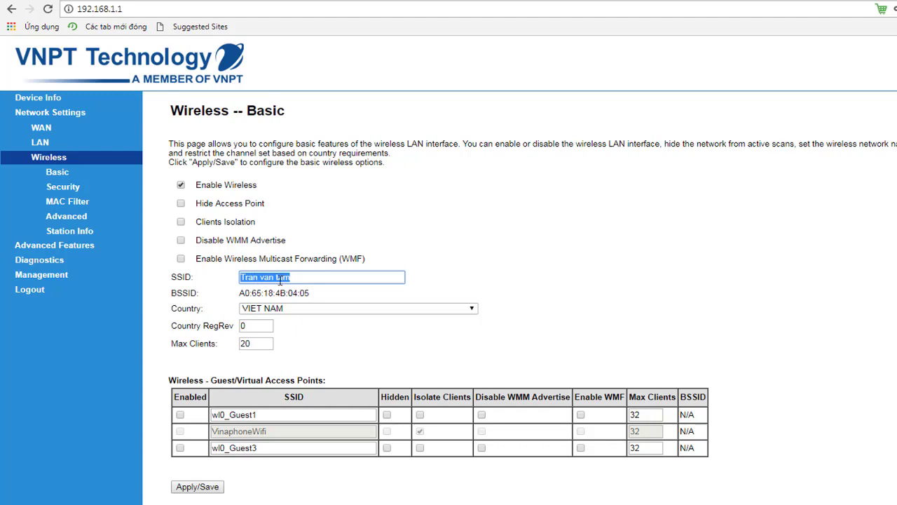
text(trantam)
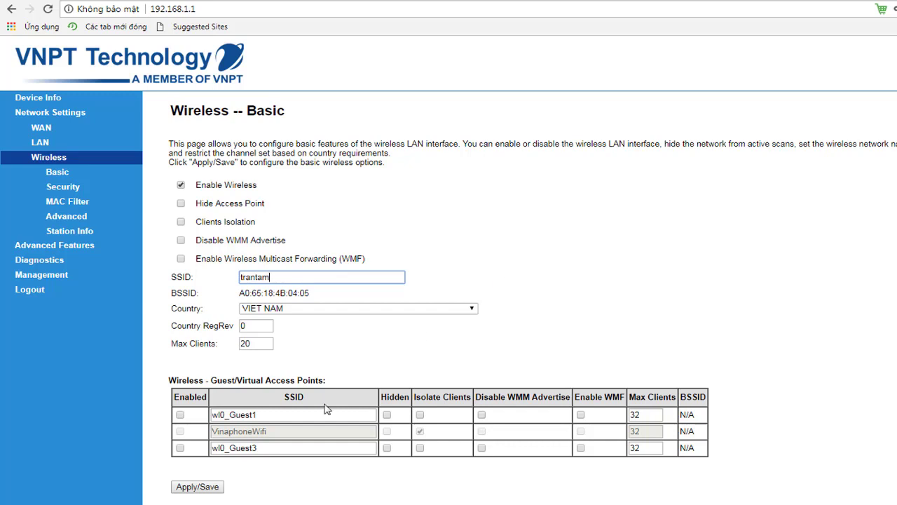
click(193, 487)
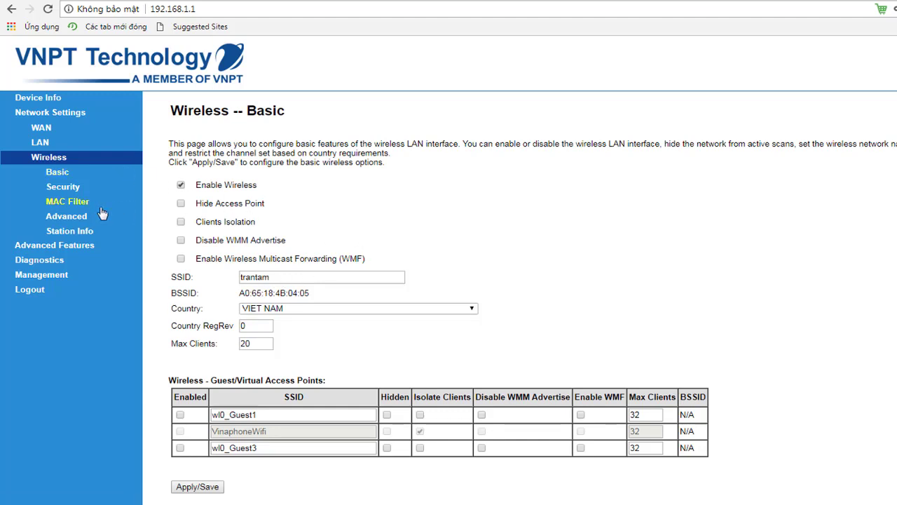
Open Wireless Security and view the current Wi‑Fi passphrase
click(71, 191)
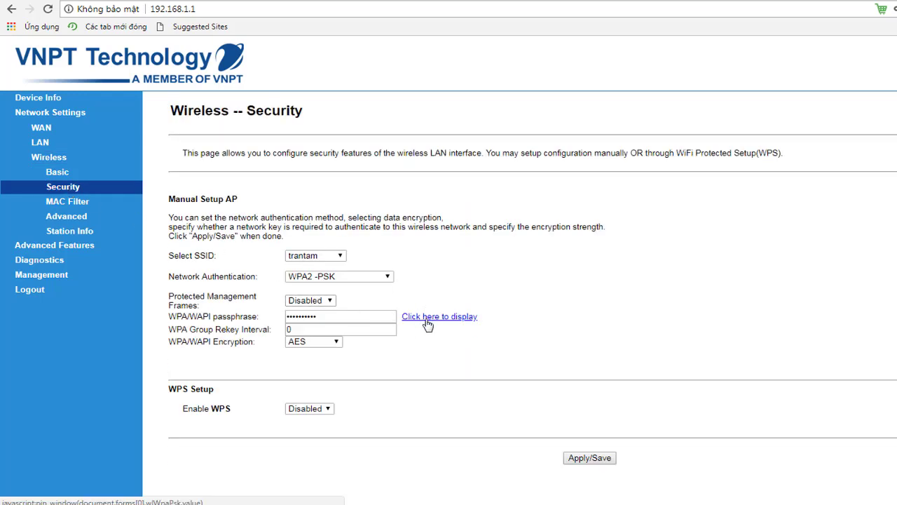
click(427, 322)
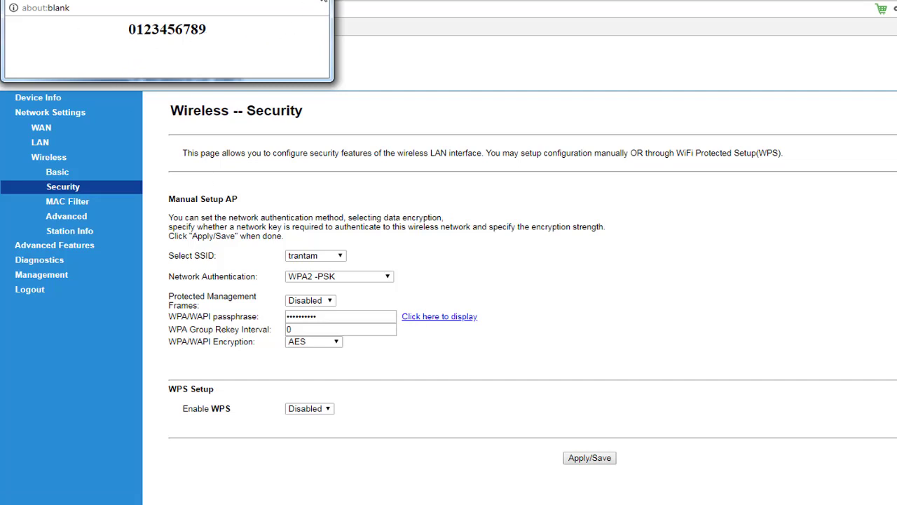
click(323, 5)
Enter and verify a new WPA2-PSK passphrase, then save with AES encryption
drag(326, 316, 246, 320)
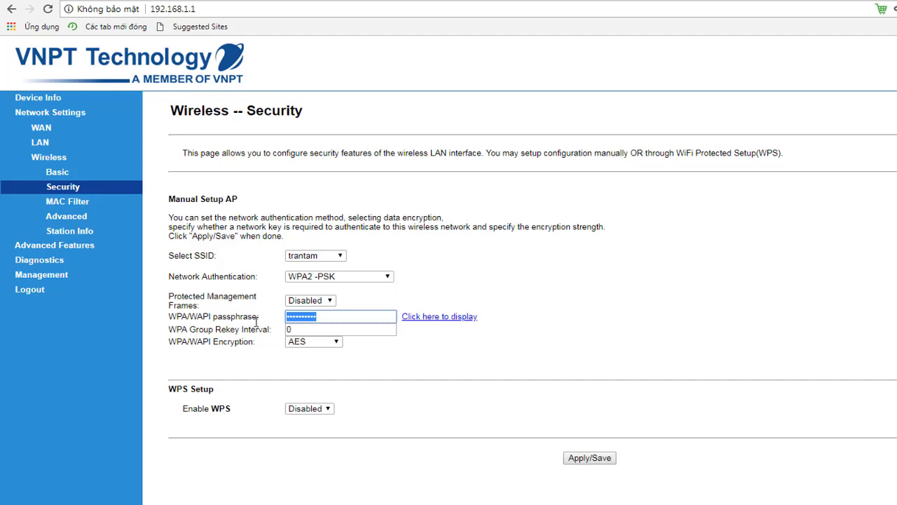
text(•••••)
key(BackSpace)
key(BackSpace)
key(BackSpace)
key(BackSpace)
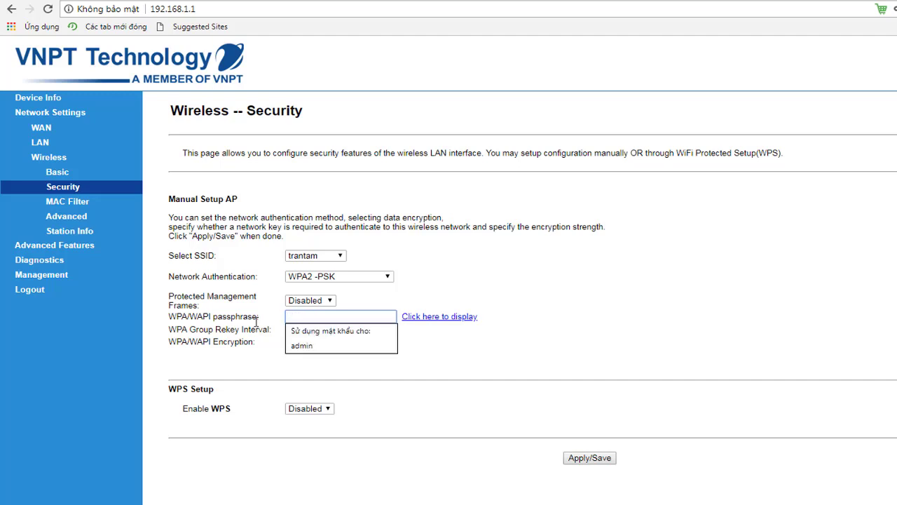
text(••••••••)
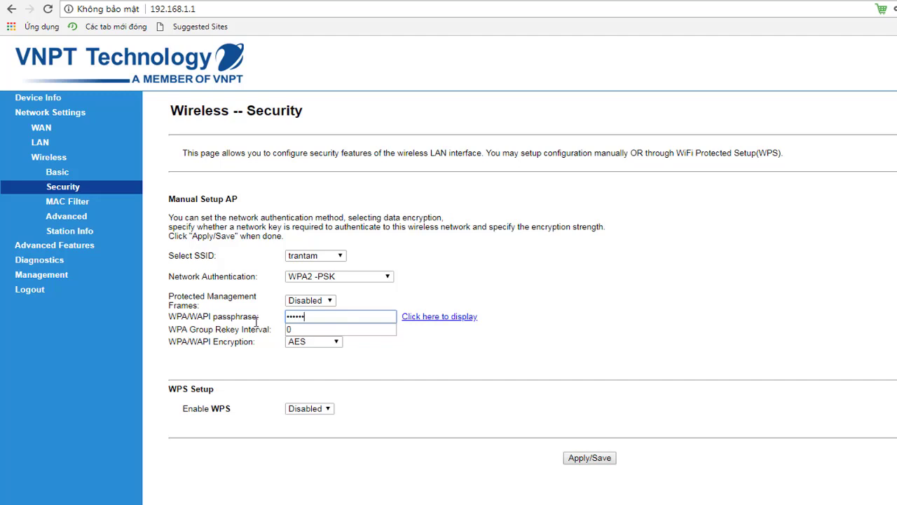
click(441, 317)
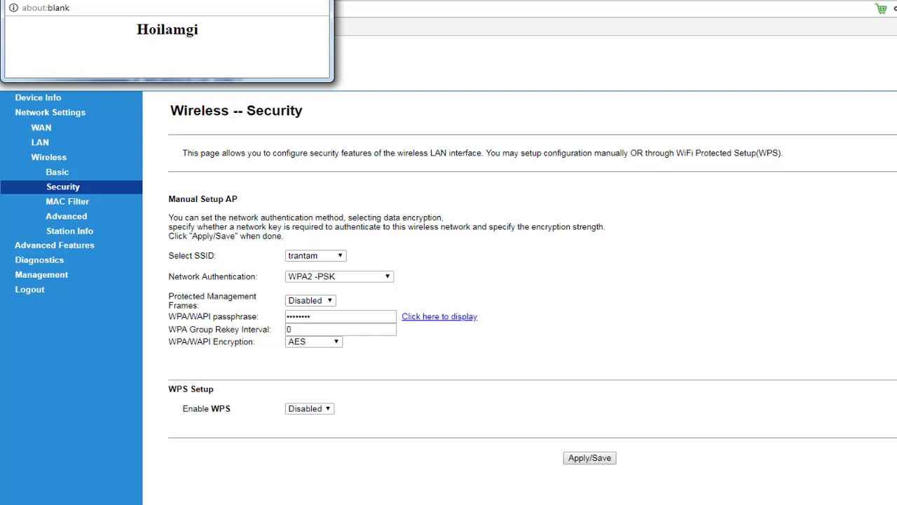
click(320, 2)
click(590, 458)
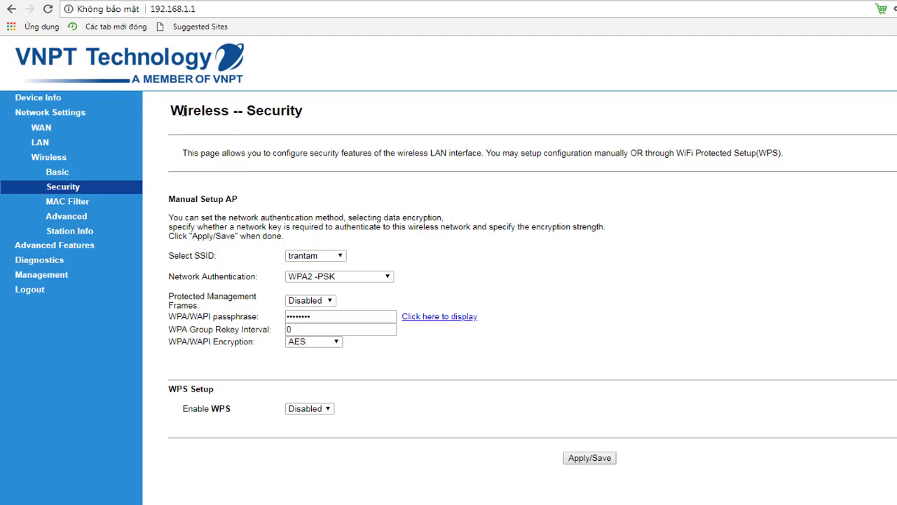
Reboot the router from the Management > Reboot page
click(49, 276)
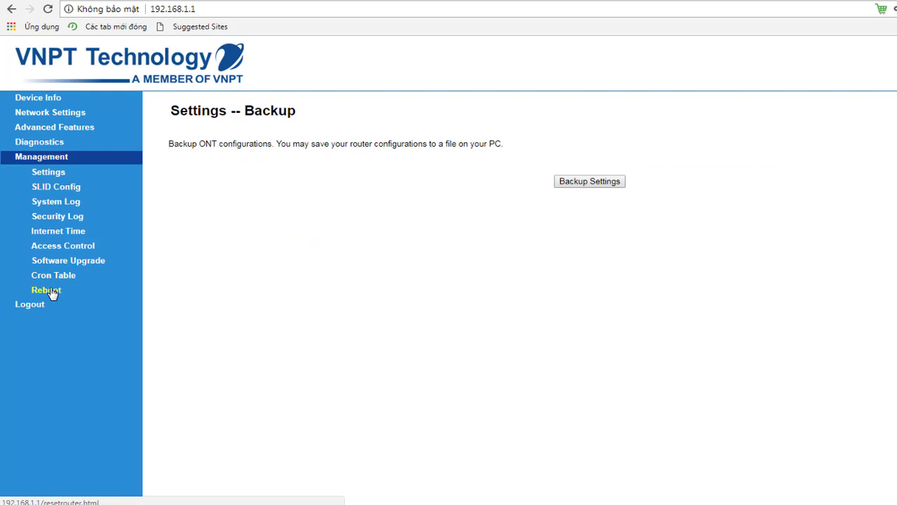
click(51, 292)
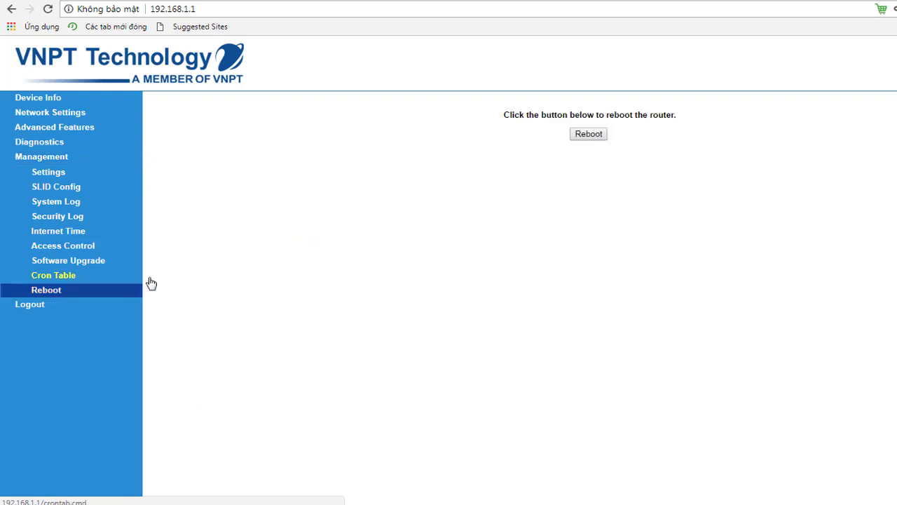
click(588, 135)
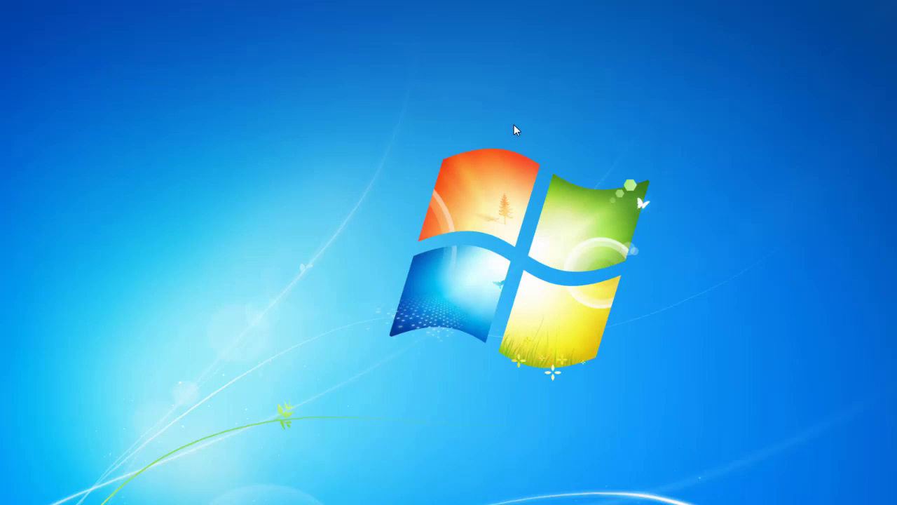
Refresh the Windows desktop twice from its right-click menu while the router restarts
right_click(515, 128)
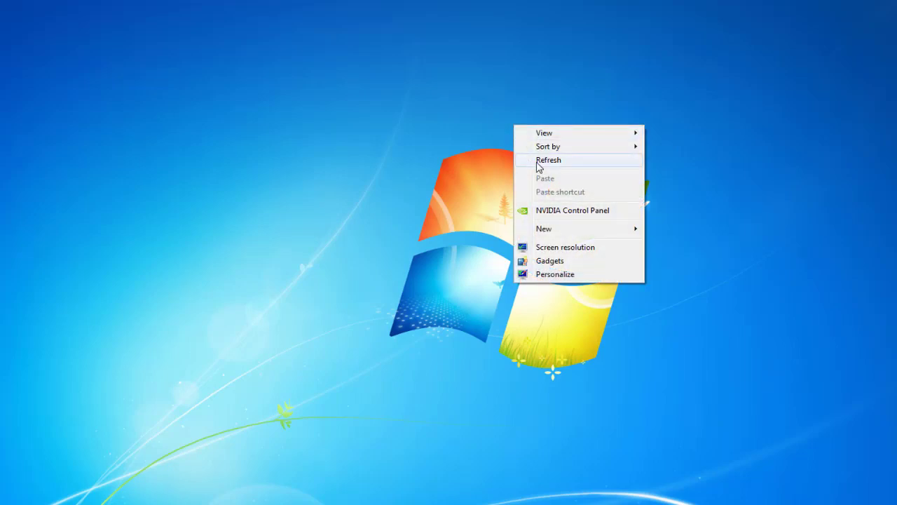
right_click(480, 135)
click(518, 169)
right_click(426, 147)
click(459, 181)
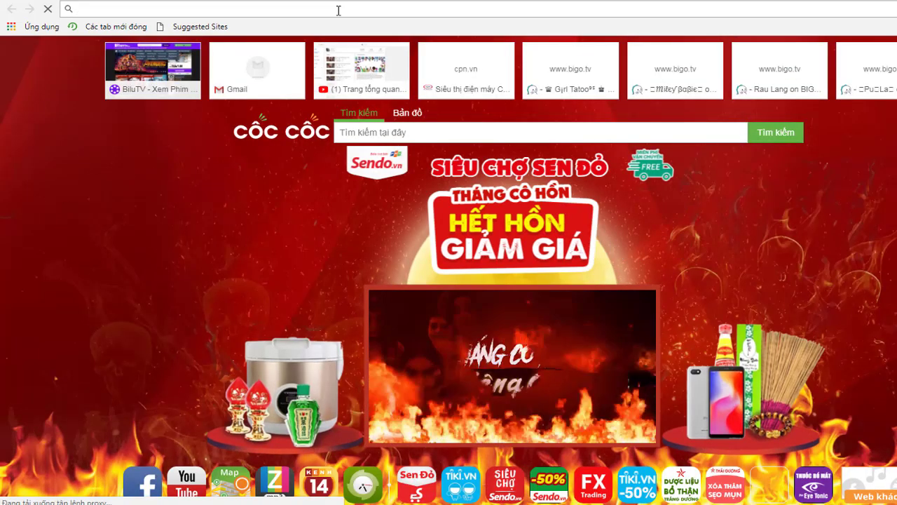
Reload 192.168.1.1 and log back in to the router
text(19)
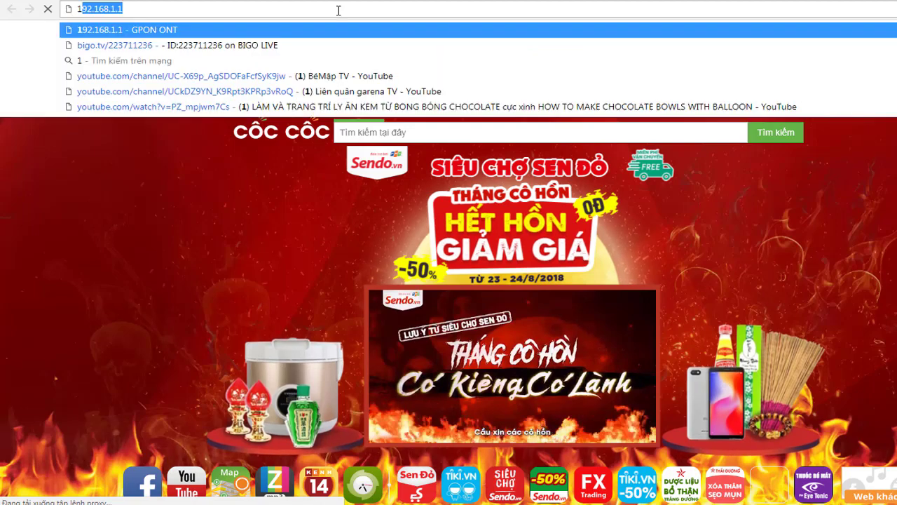
text(2.168.)
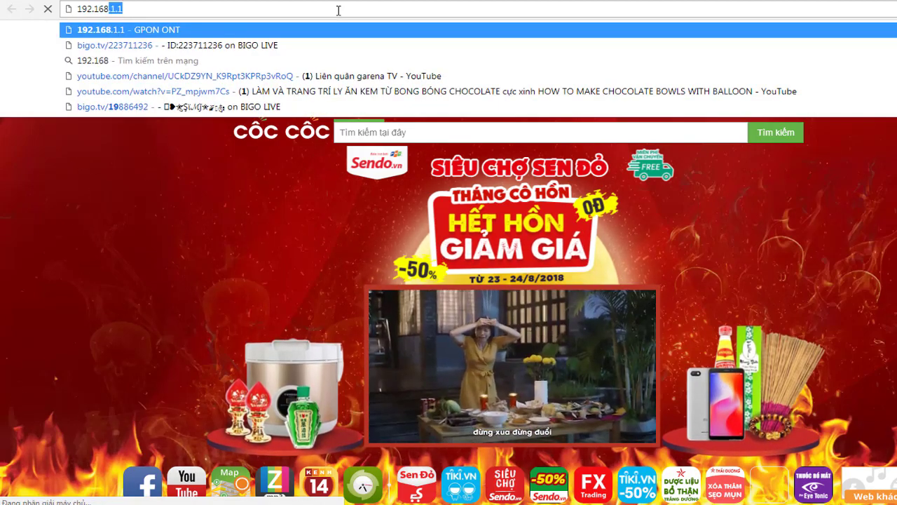
text(1.1)
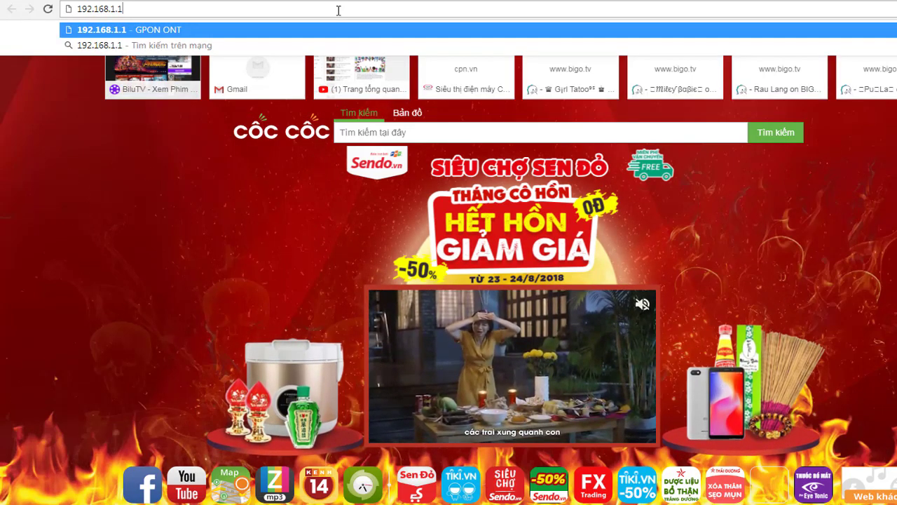
key(Return)
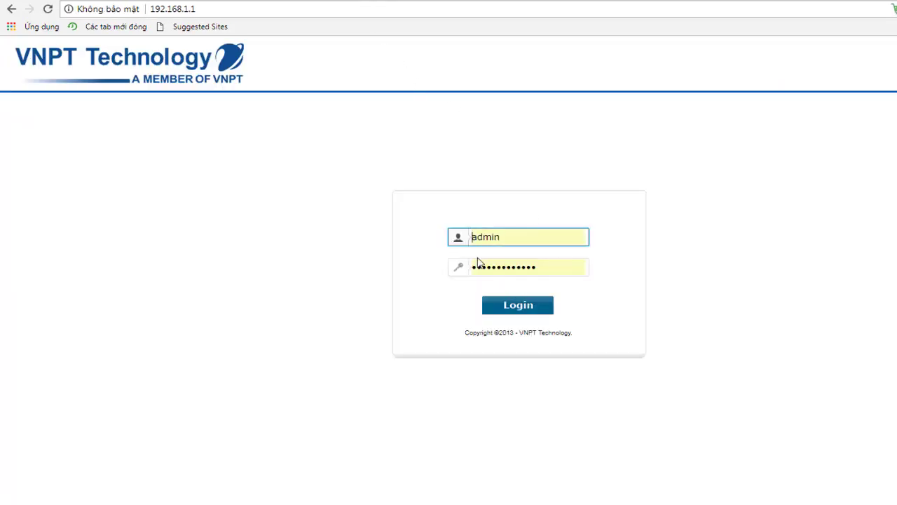
click(520, 315)
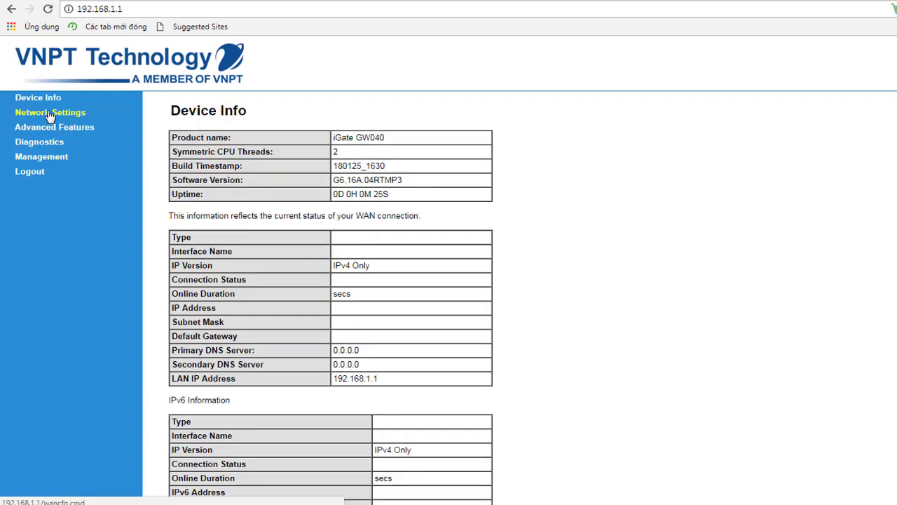
Confirm SSID 'trantam' on Wireless Basic, then move to Wireless Security
click(49, 114)
click(48, 161)
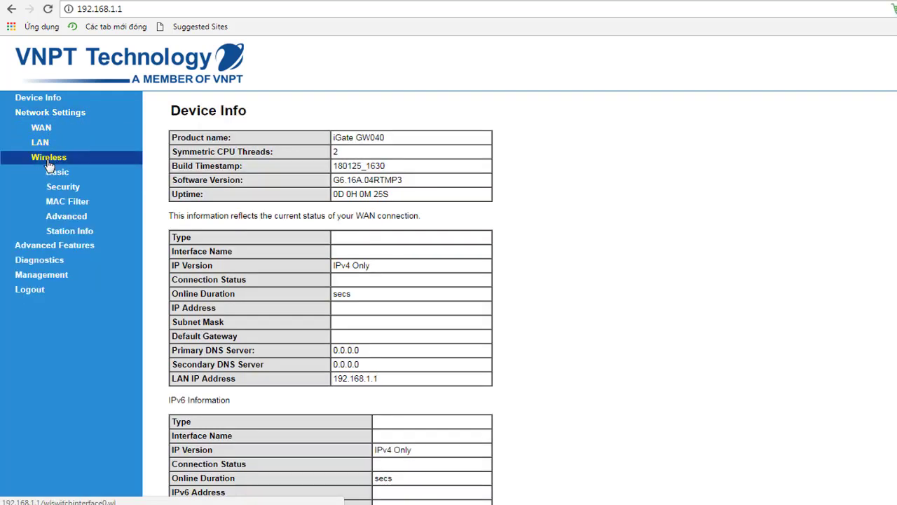
click(60, 172)
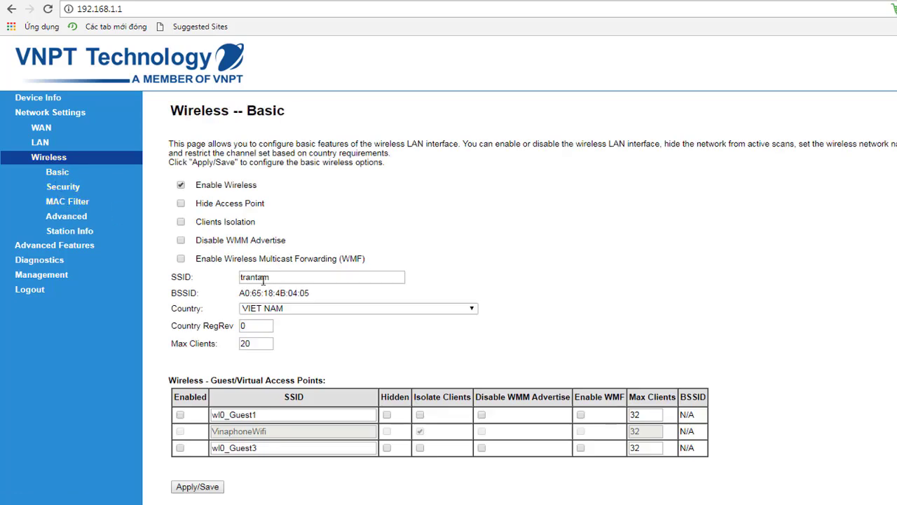
click(65, 189)
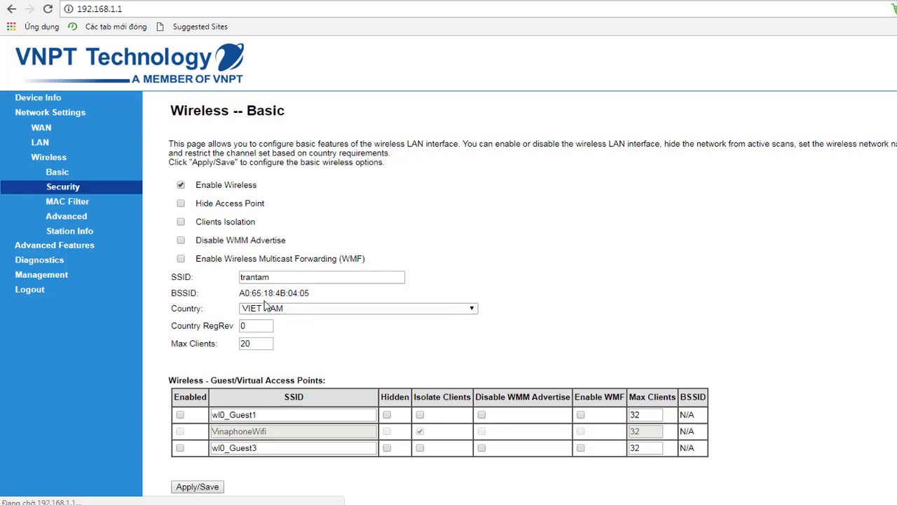
click(75, 189)
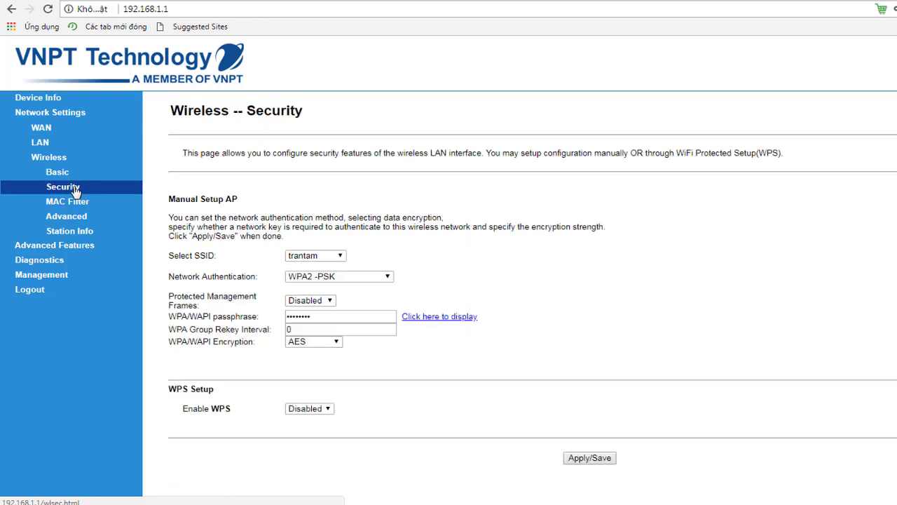
click(433, 319)
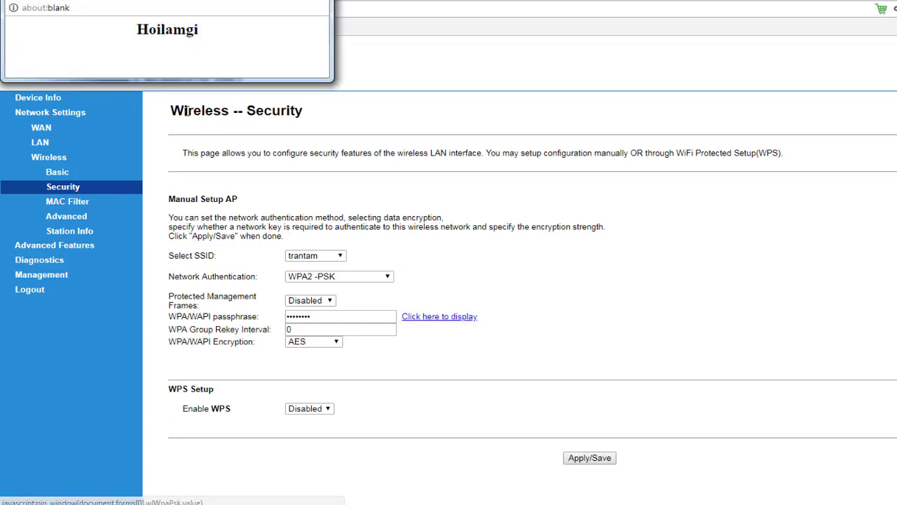
key(ctrl+w)
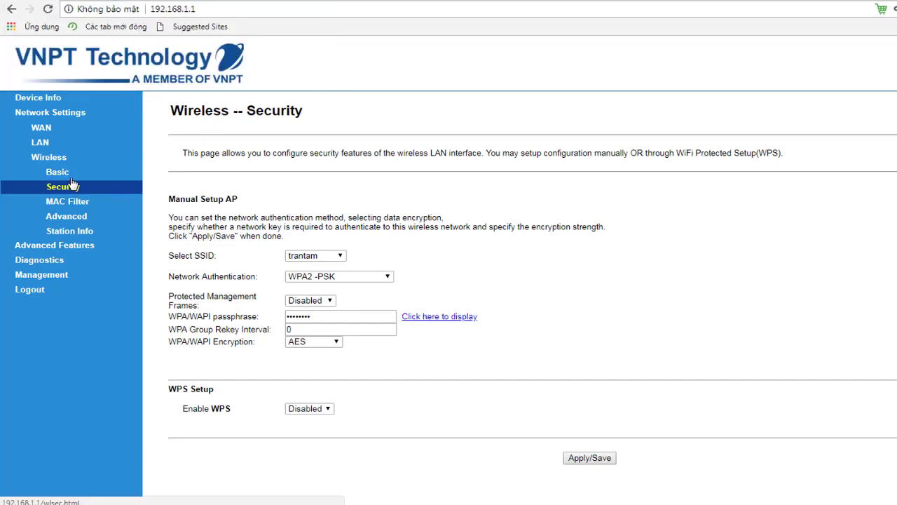
click(53, 161)
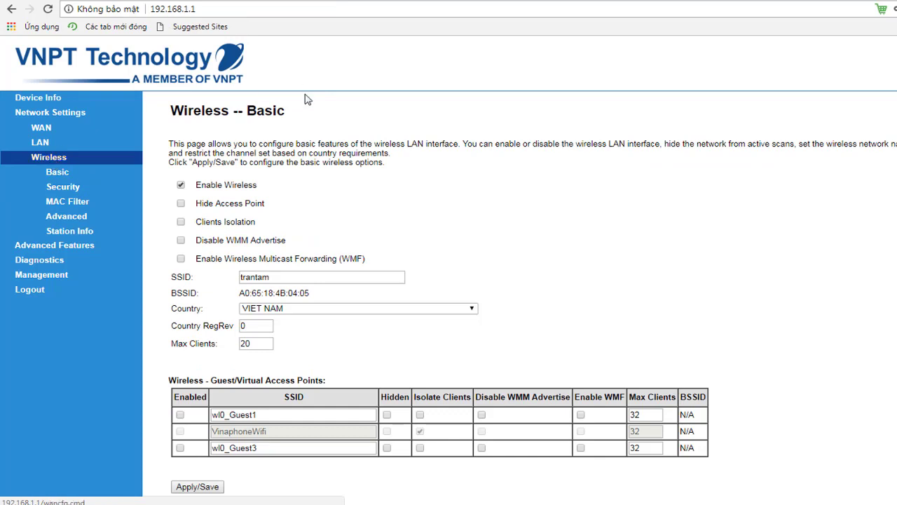